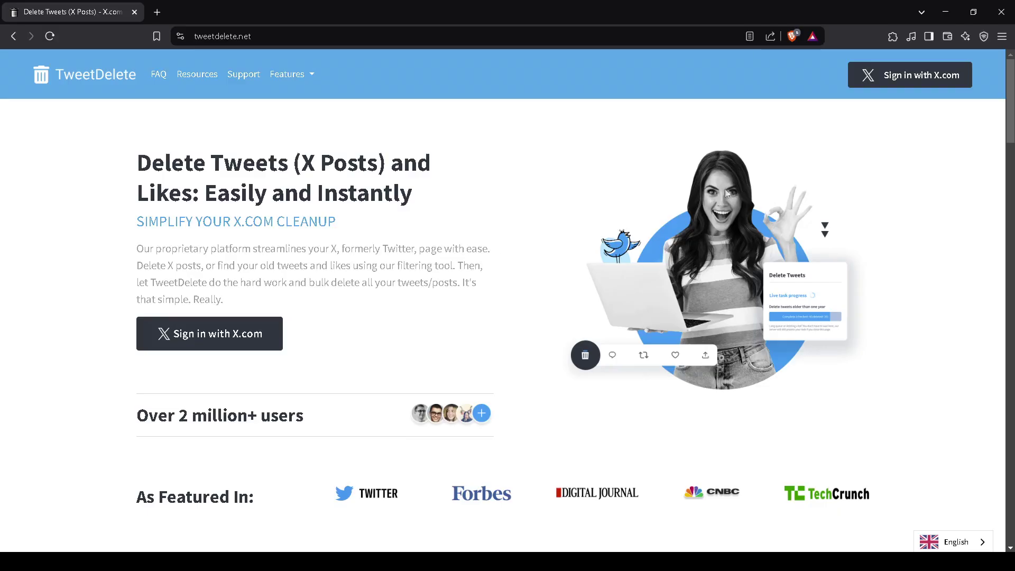
# Open the Tasks page in a new tab and go to the Delete Tweets page
pyautogui.click(236, 339)
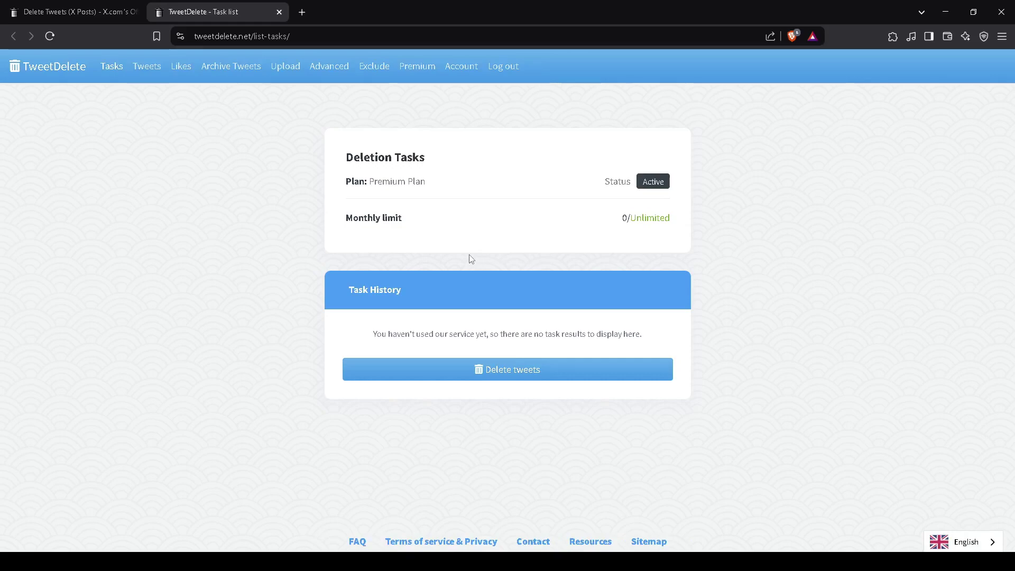
pyautogui.click(582, 369)
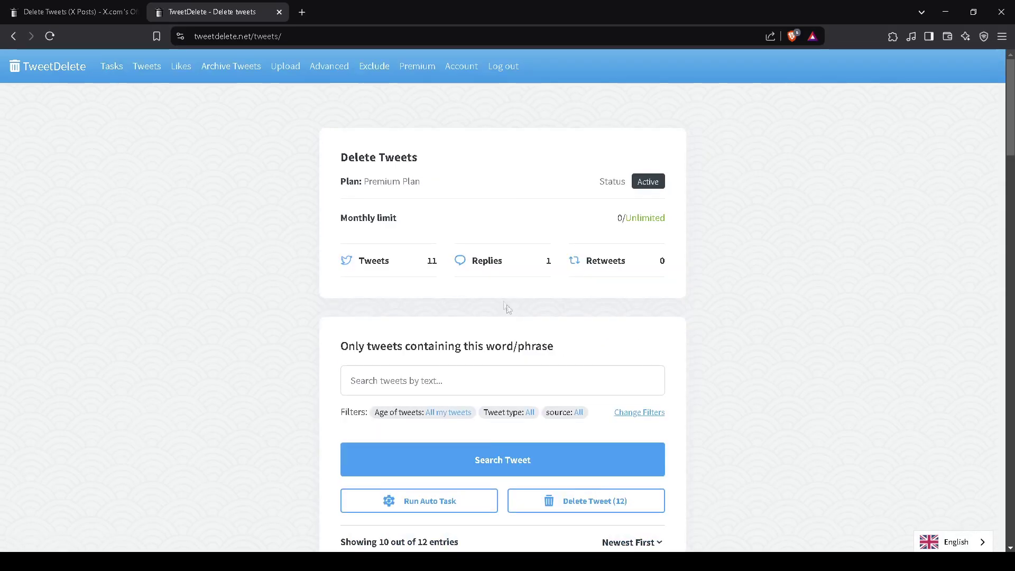
pyautogui.scroll(-1, 562, 290)
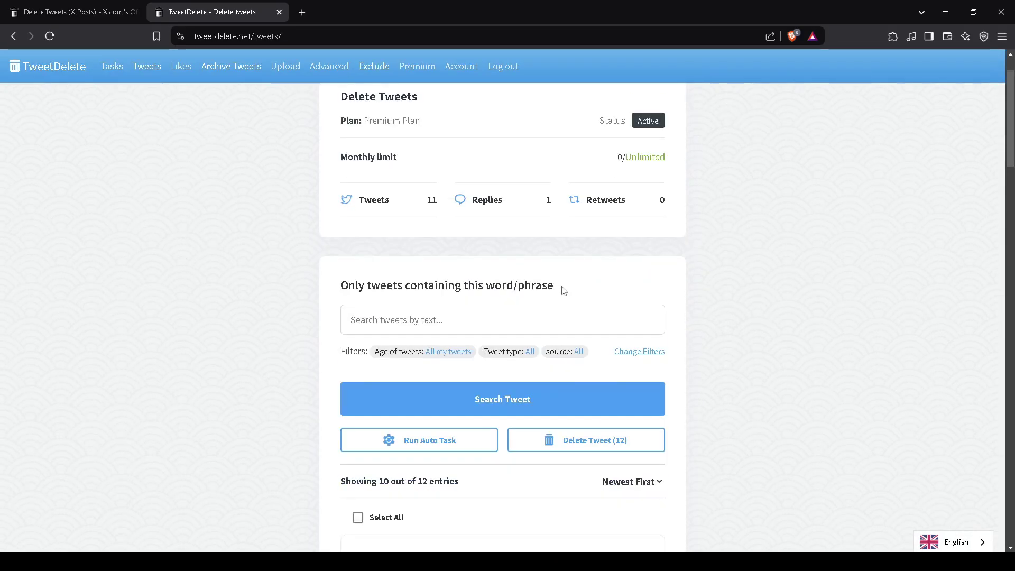
pyautogui.scroll(-1, 562, 290)
pyautogui.scroll(-1, 562, 291)
pyautogui.scroll(-1, 562, 292)
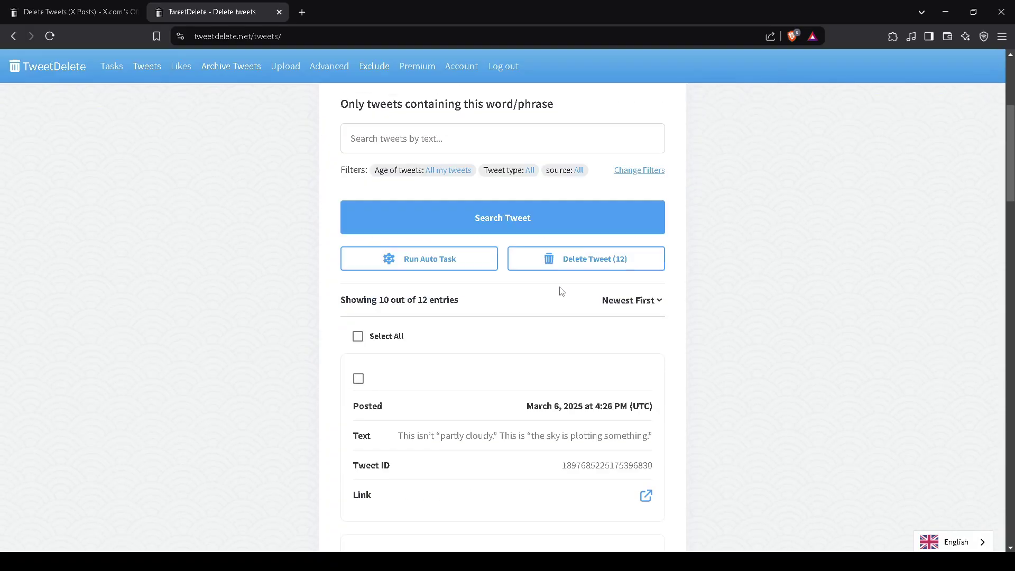
pyautogui.scroll(-1, 553, 291)
# Select all listed tweets, untick the 'good luck' forecast tweet so Delete Tweet shows (9)
pyautogui.click(358, 156)
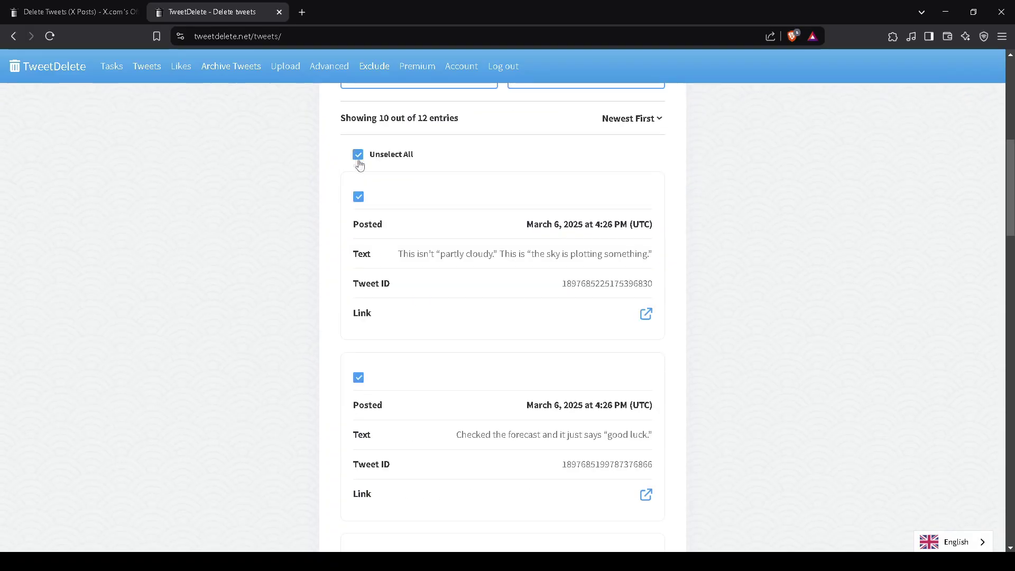
pyautogui.scroll(-1, 385, 229)
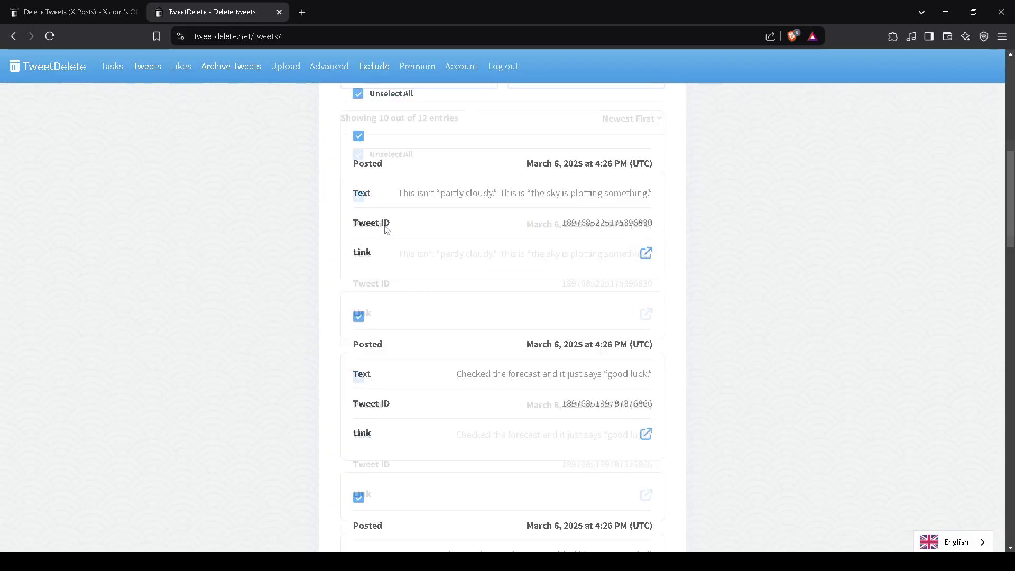
pyautogui.click(359, 318)
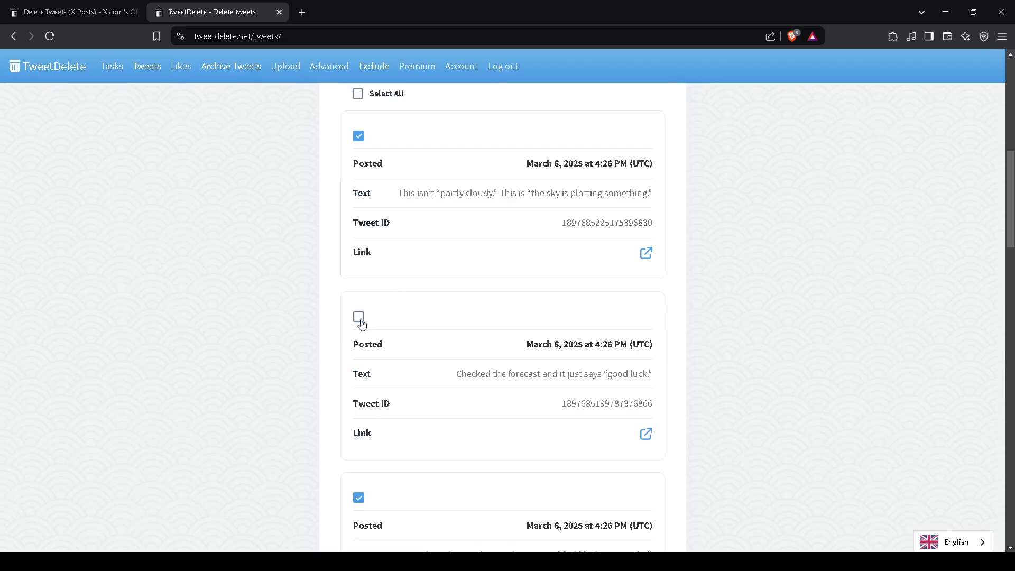
pyautogui.scroll(3, 413, 318)
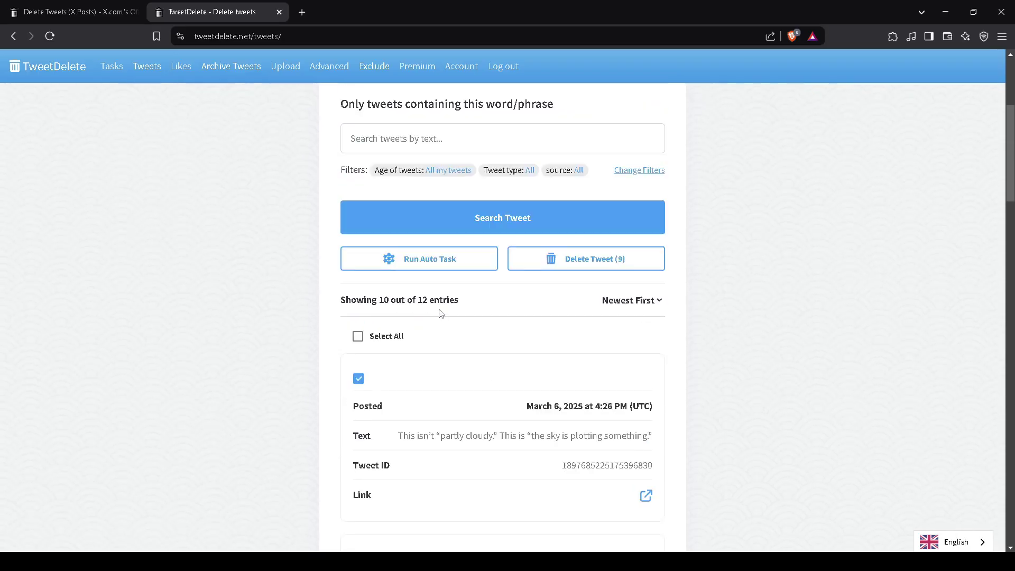
pyautogui.scroll(2, 476, 305)
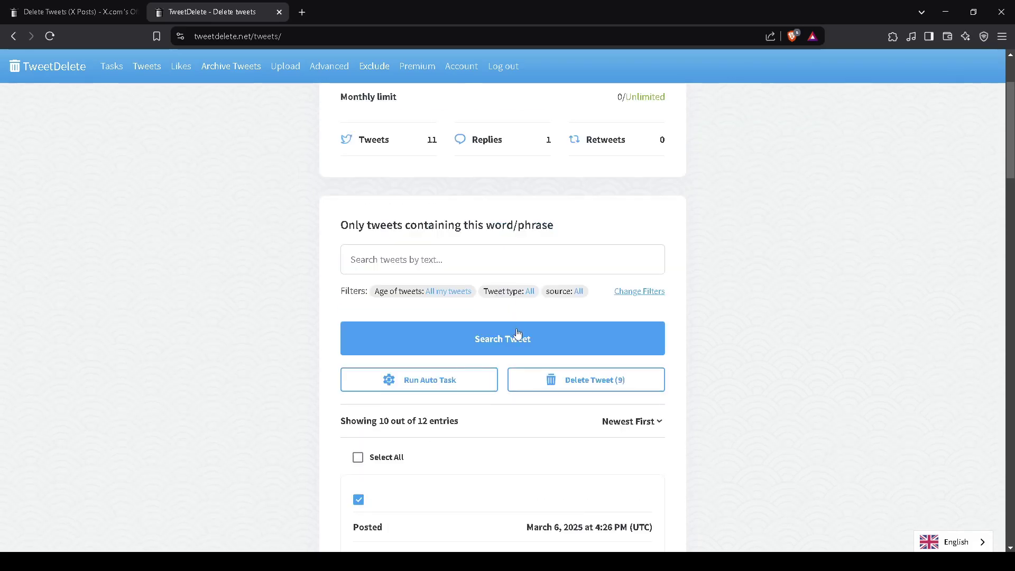
pyautogui.click(632, 296)
# Review the Age, Tweet type and Tweet Source filters, keep each on All, and dismiss the dialog
pyautogui.click(616, 334)
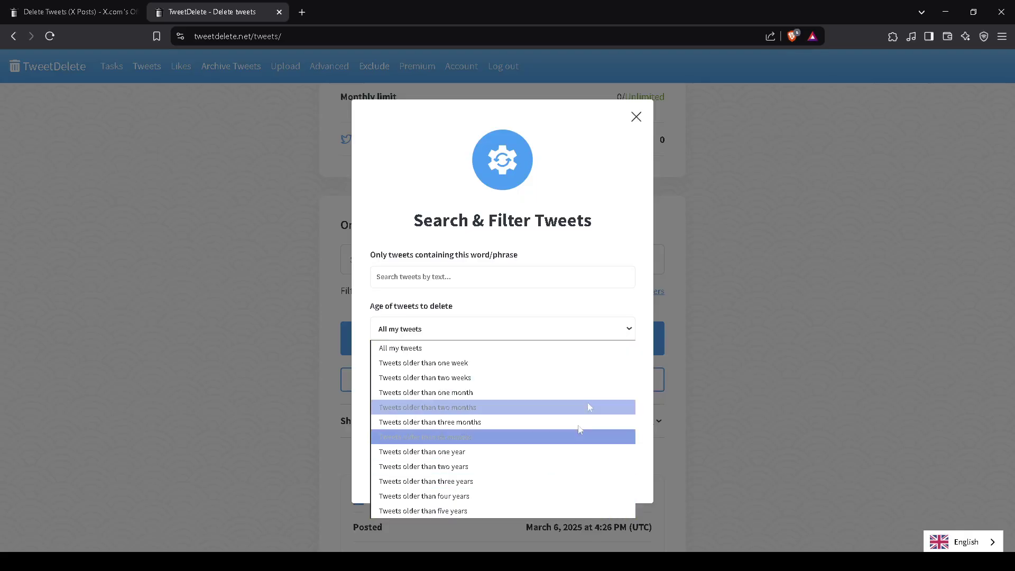
pyautogui.click(628, 331)
pyautogui.click(631, 381)
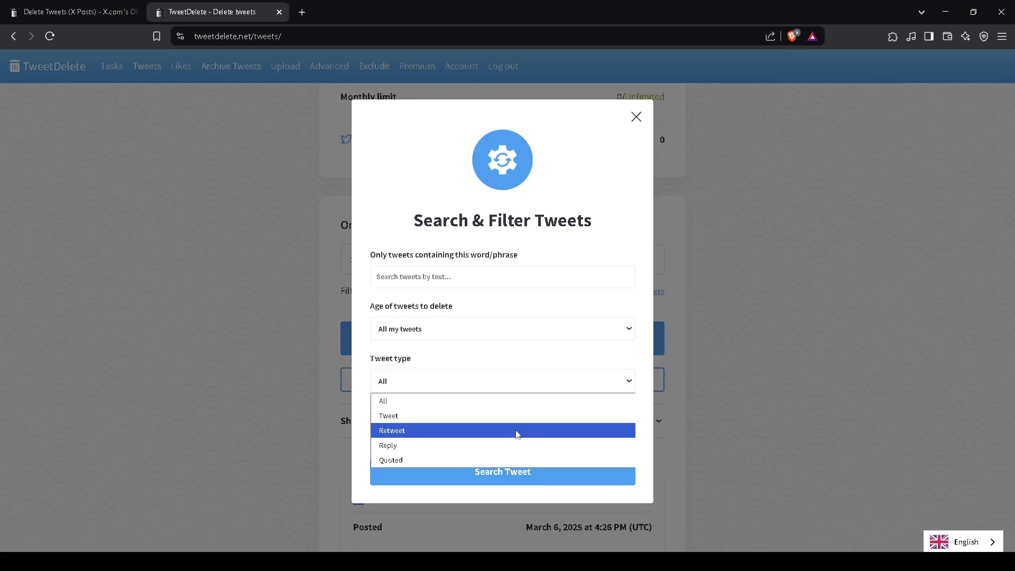
pyautogui.click(624, 381)
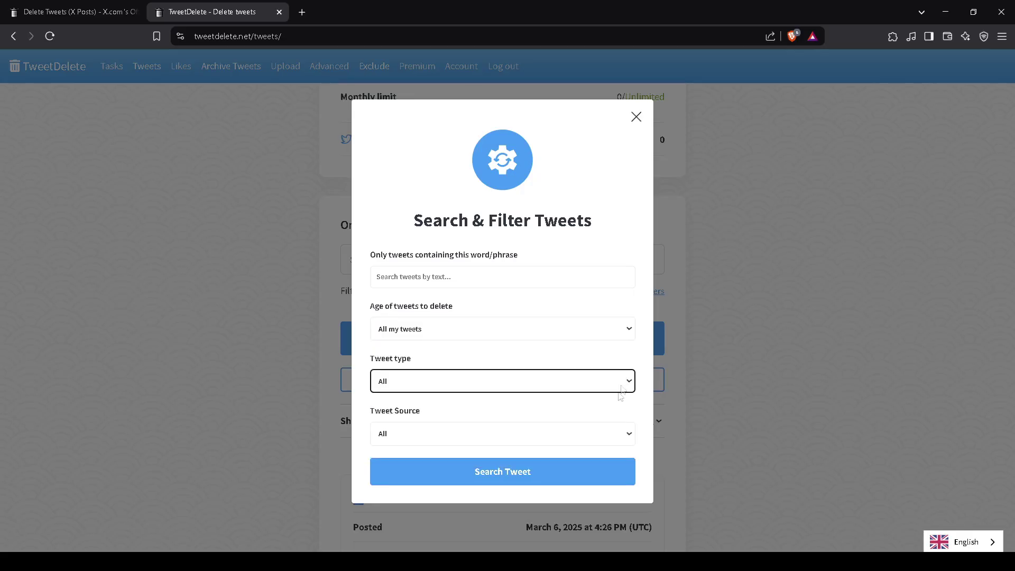
pyautogui.click(628, 431)
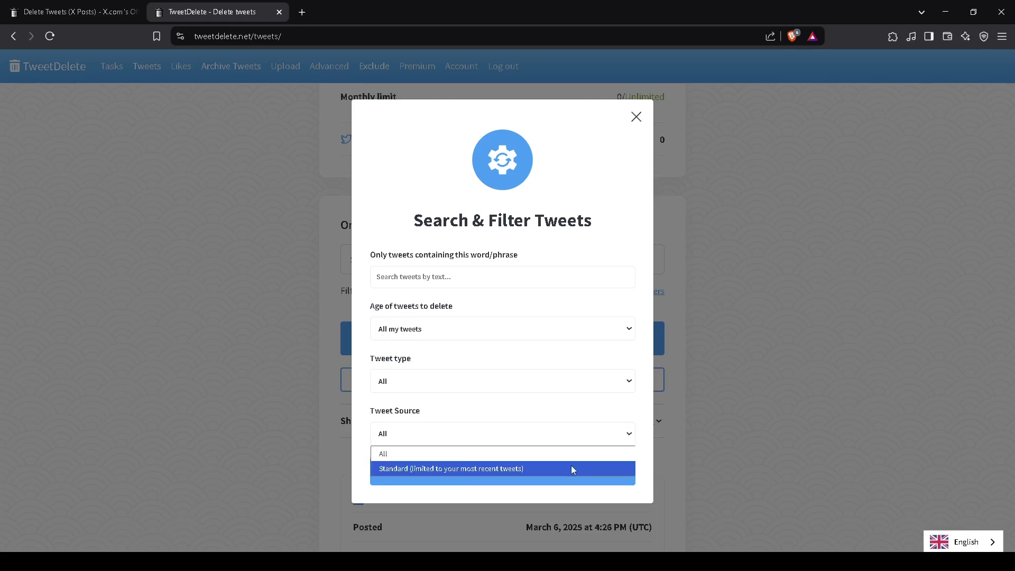
pyautogui.click(626, 439)
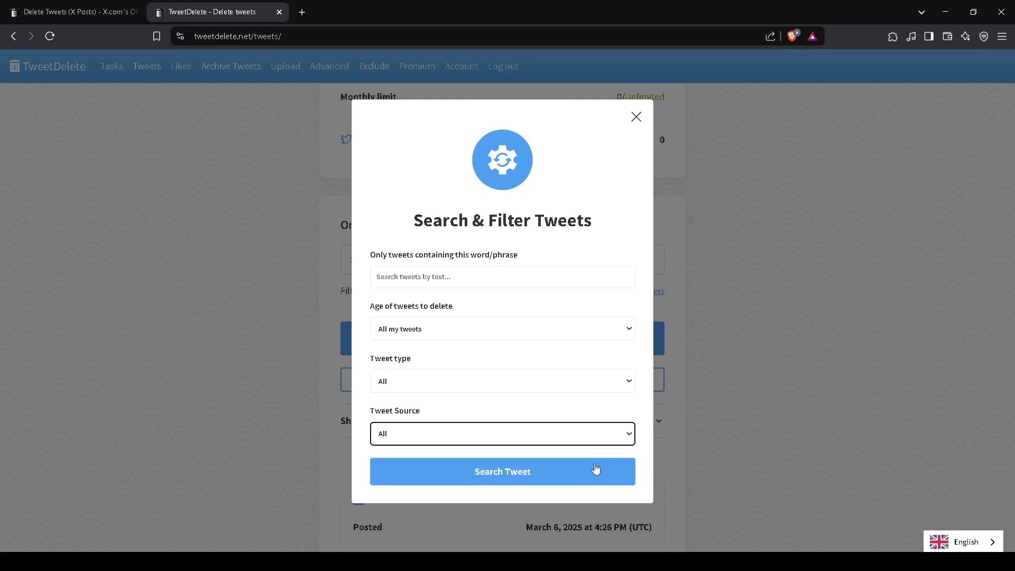
pyautogui.click(637, 118)
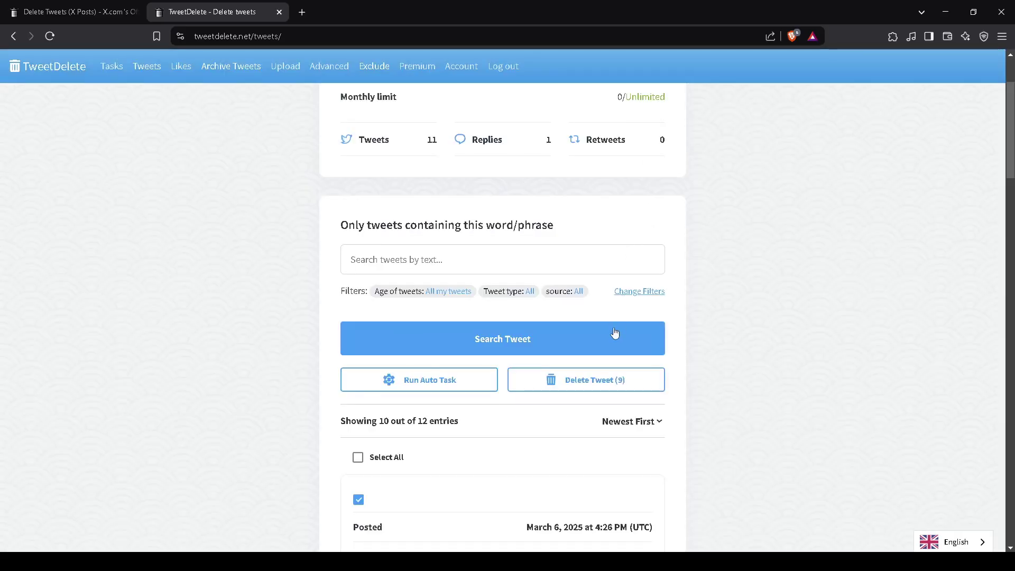
# Confirm Delete Tweet (9), agree deleted tweets cannot be recovered, and start the deletion task
pyautogui.click(560, 382)
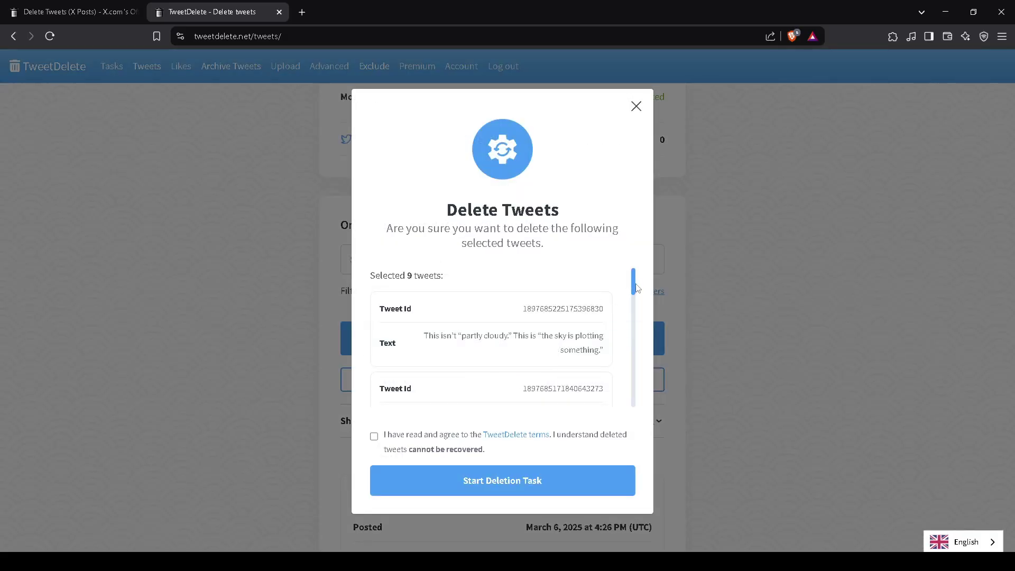
pyautogui.moveTo(636, 291); pyautogui.dragTo(635, 315)
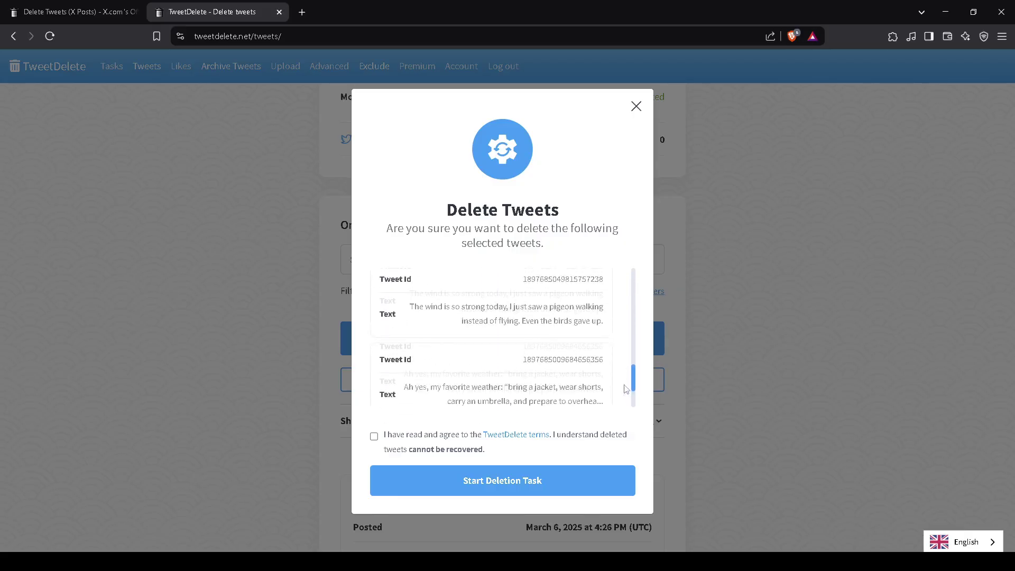
pyautogui.moveTo(635, 315); pyautogui.dragTo(624, 407)
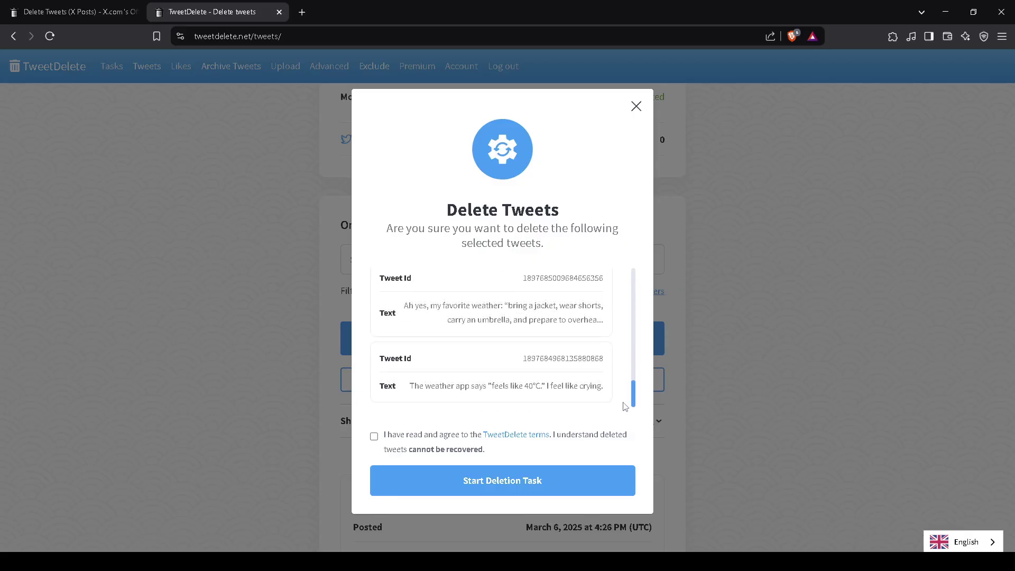
pyautogui.click(374, 436)
pyautogui.click(500, 489)
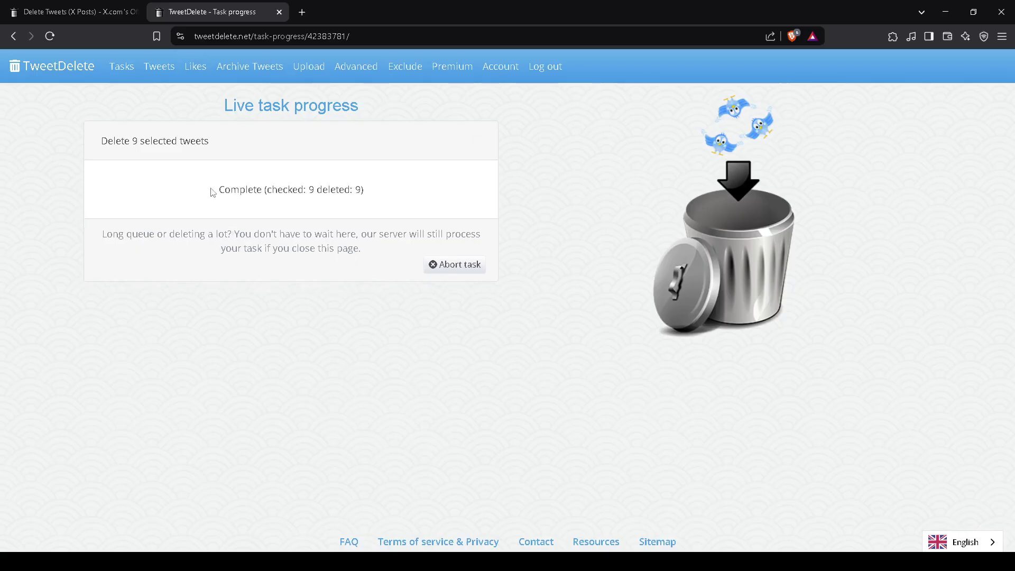
# Check the 'Complete (checked: 9 deleted: 9)' summary and task history, then close the tab
pyautogui.moveTo(218, 190); pyautogui.dragTo(389, 193)
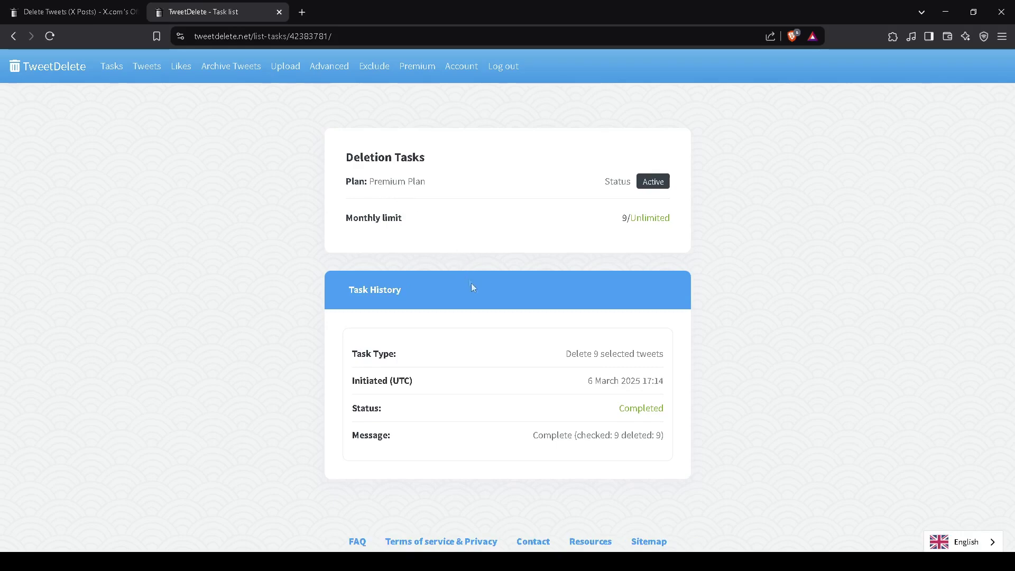
pyautogui.moveTo(561, 359); pyautogui.dragTo(651, 382)
pyautogui.hotkey('ctrl', 'w')
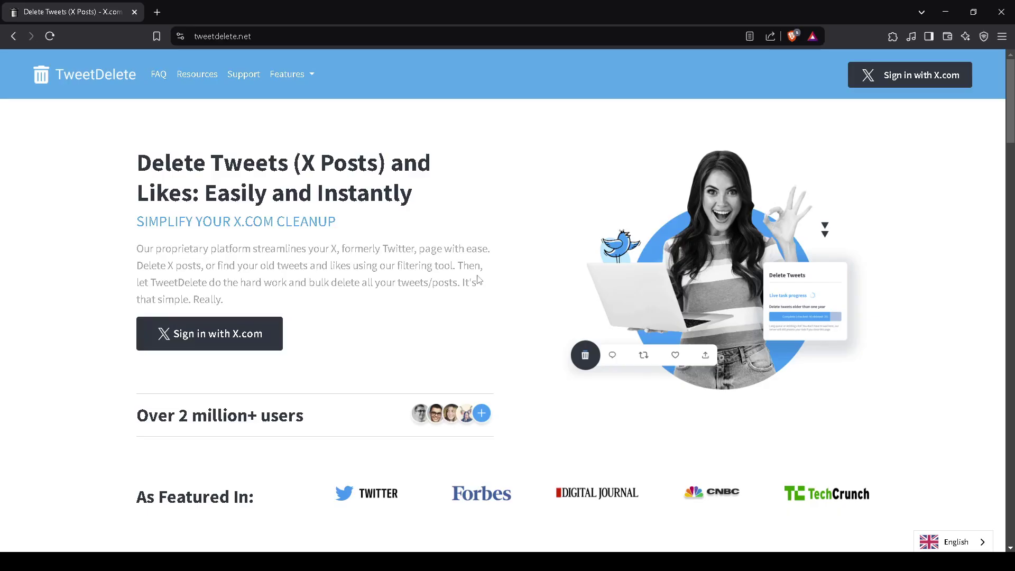